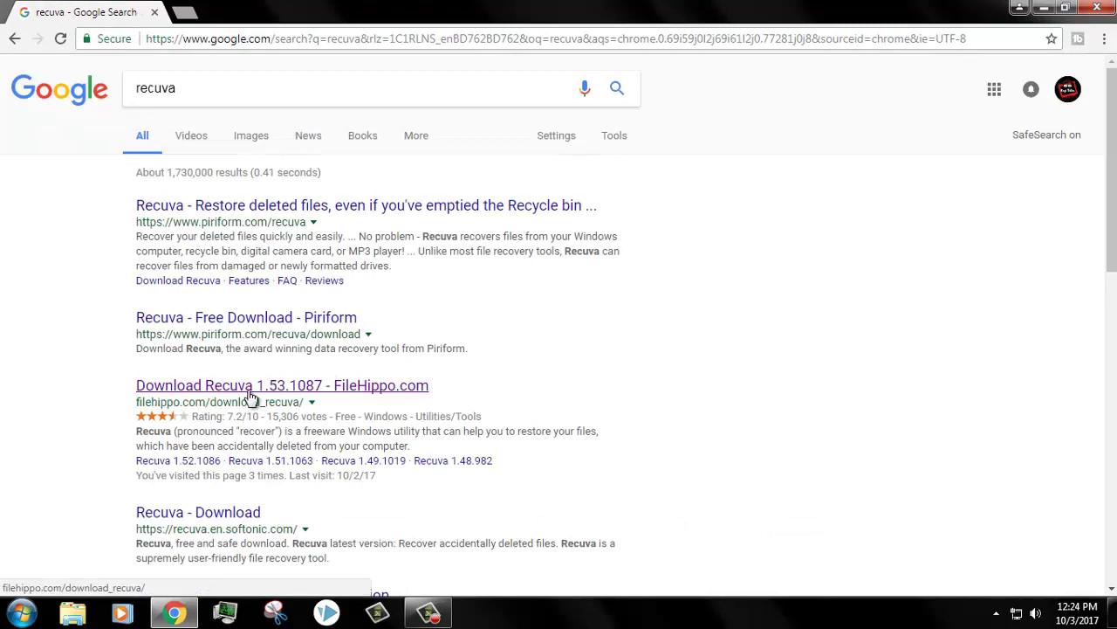
- Open the FileHippo download page for Recuva 1.53.1087 from the search results, then minimize the browser
click(356, 395)
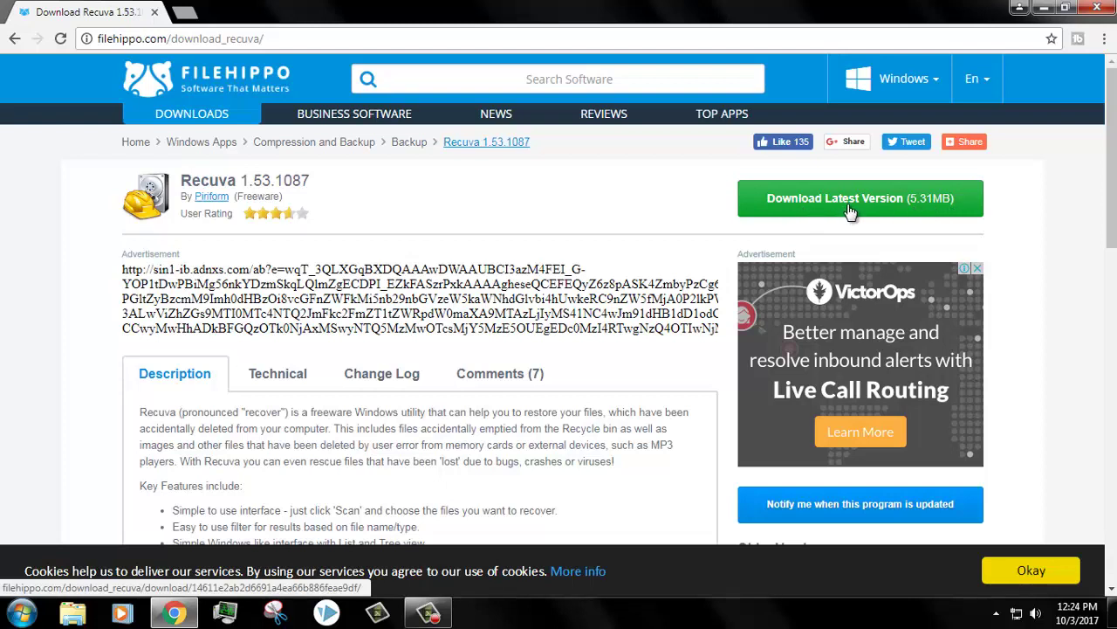
click(1044, 7)
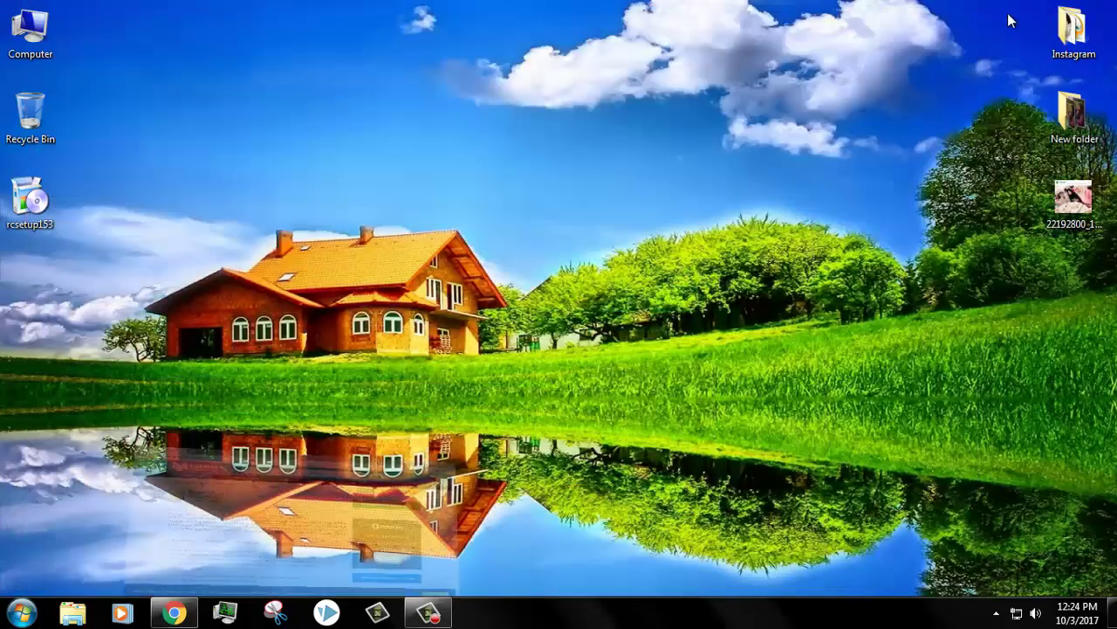
- Run the rcsetup153 installer from the desktop, install Recuva v1.53 and finish with the option to manually reboot later
click(29, 204)
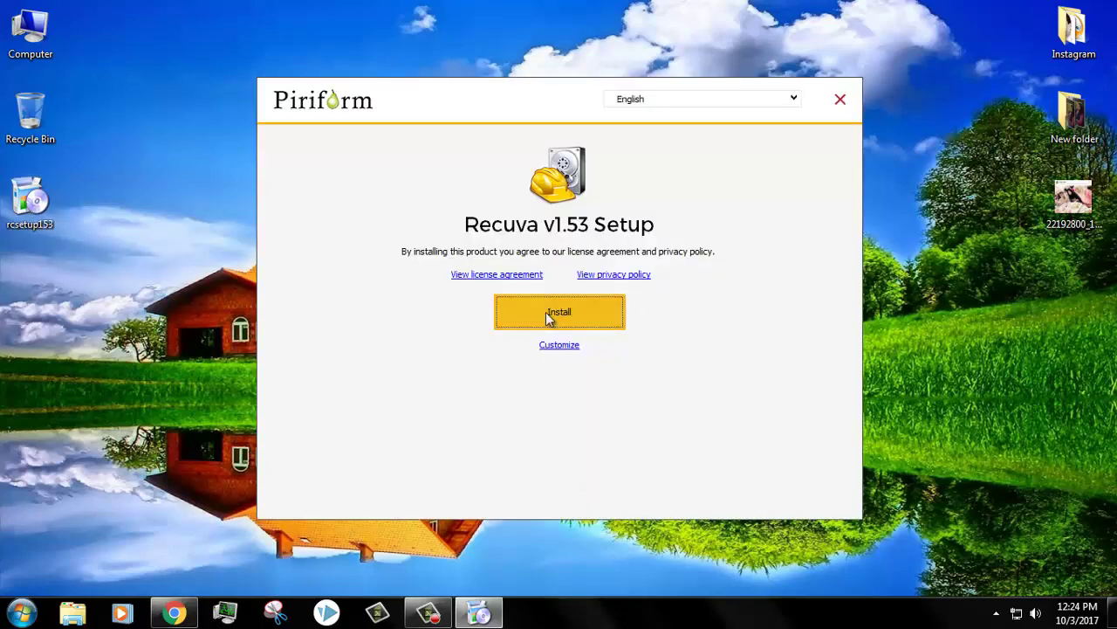
click(556, 318)
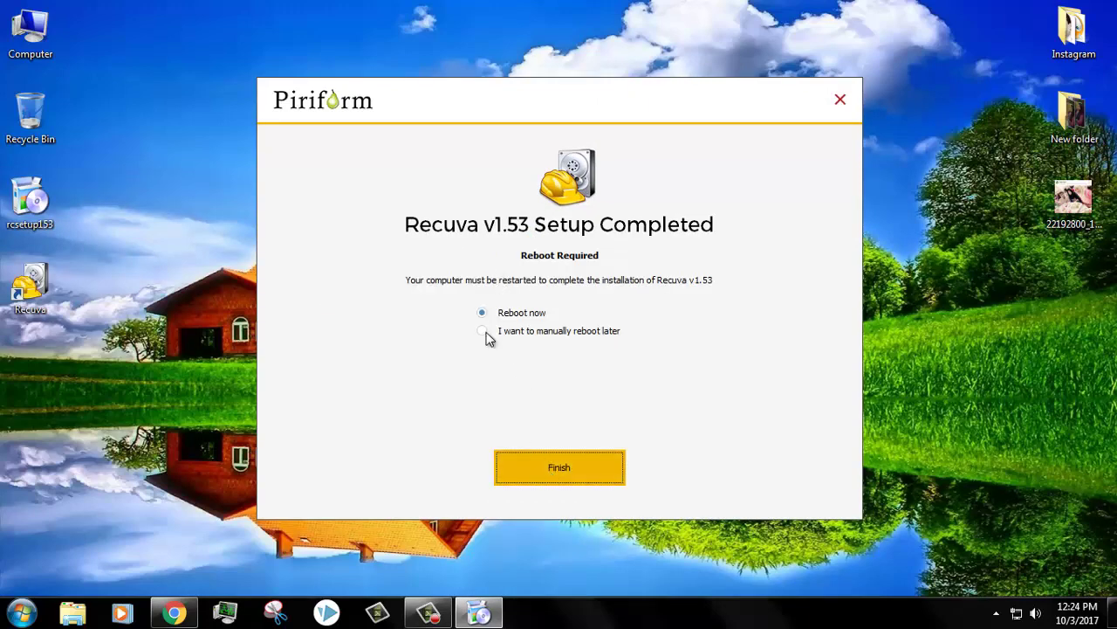
click(485, 333)
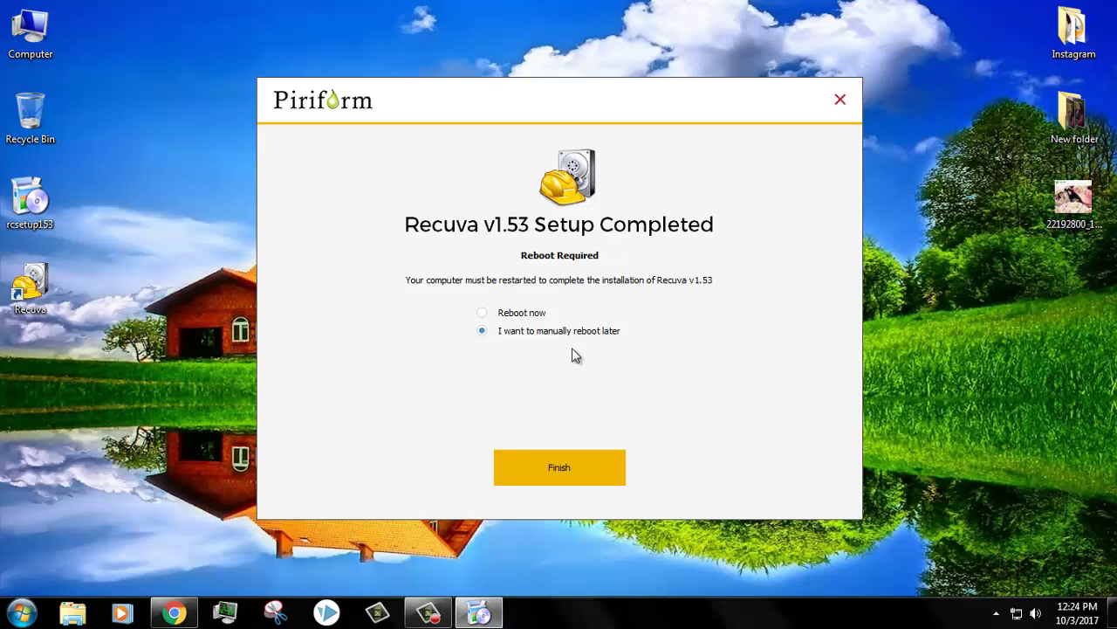
click(533, 470)
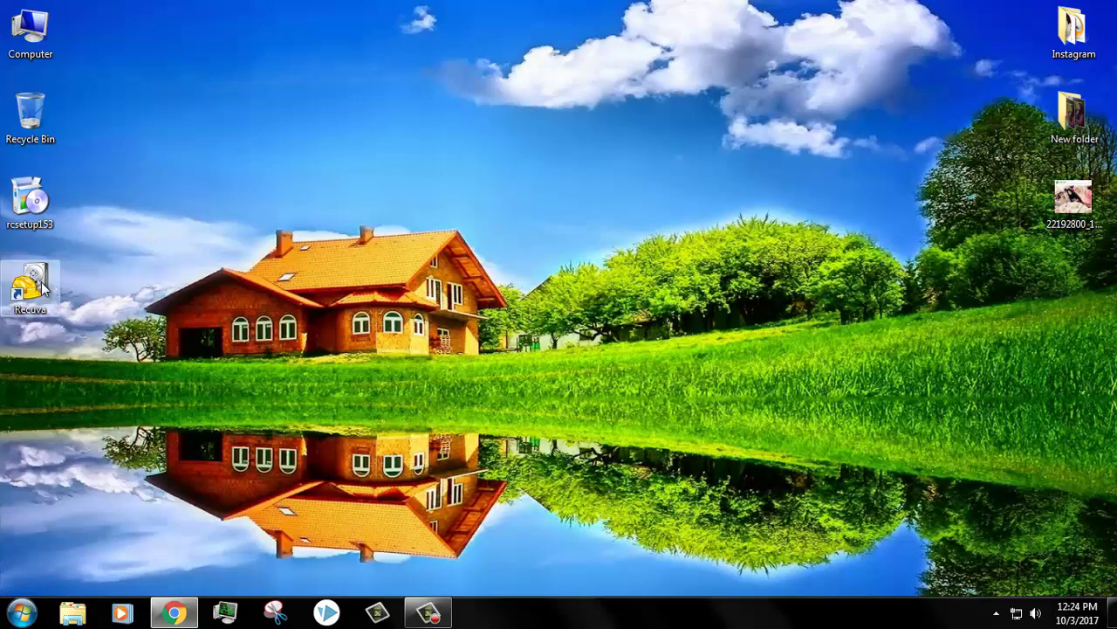
- Delete the New Microsoft Office PowerPoint Presentation file from drive G:
double_click(31, 35)
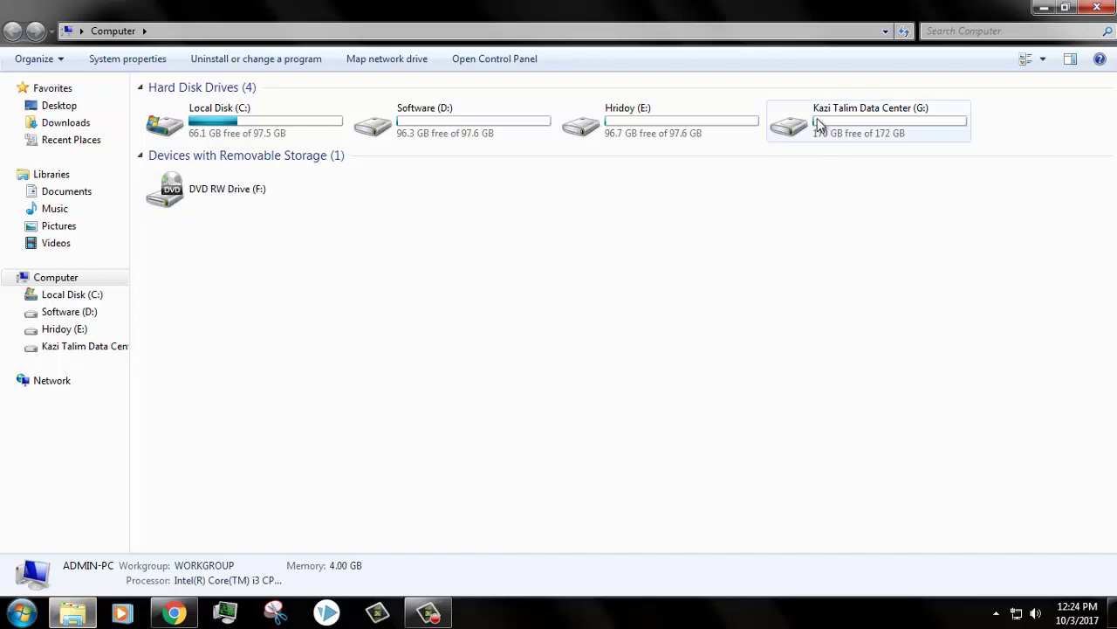
click(854, 116)
double_click(854, 116)
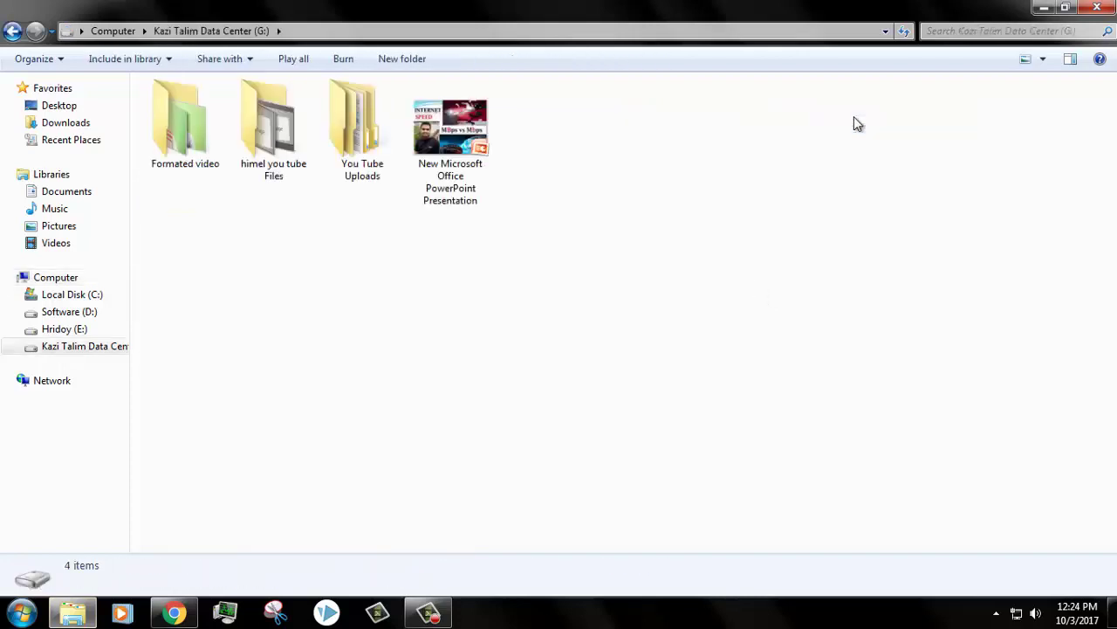
right_click(444, 146)
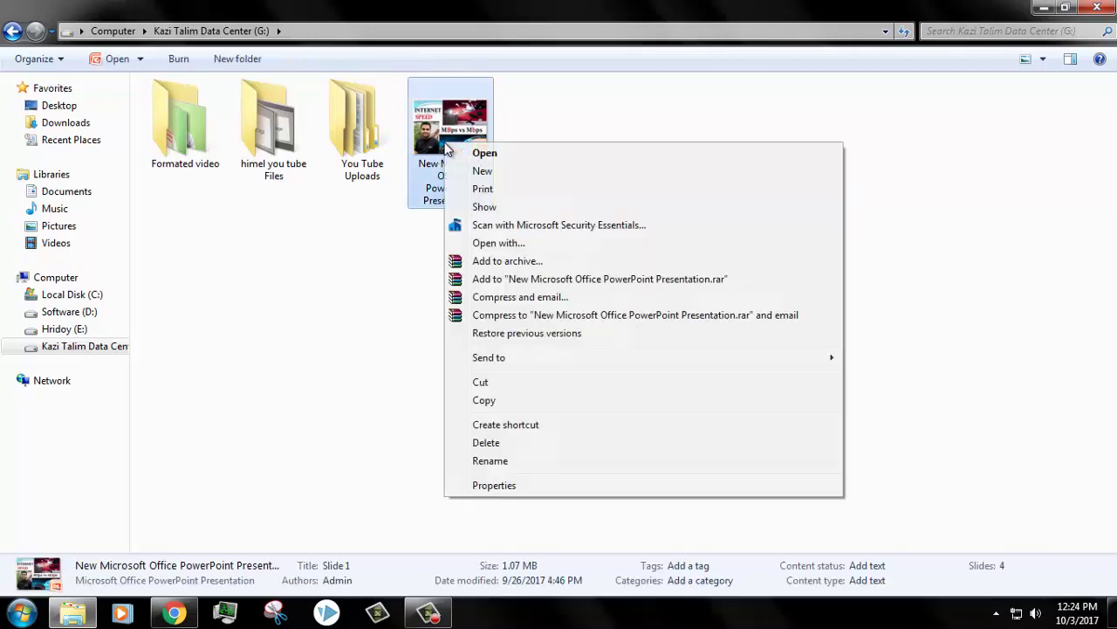
click(494, 441)
key(Return)
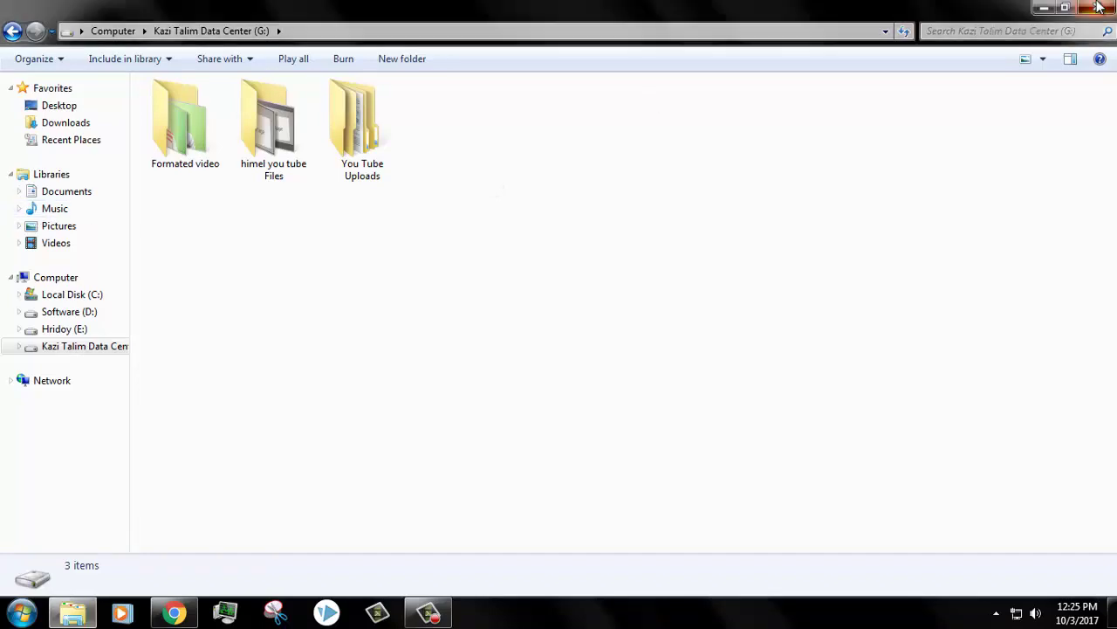
- Permanently delete the PowerPoint presentation from the Recycle Bin and close the Recycle Bin window
key(super+d)
double_click(29, 111)
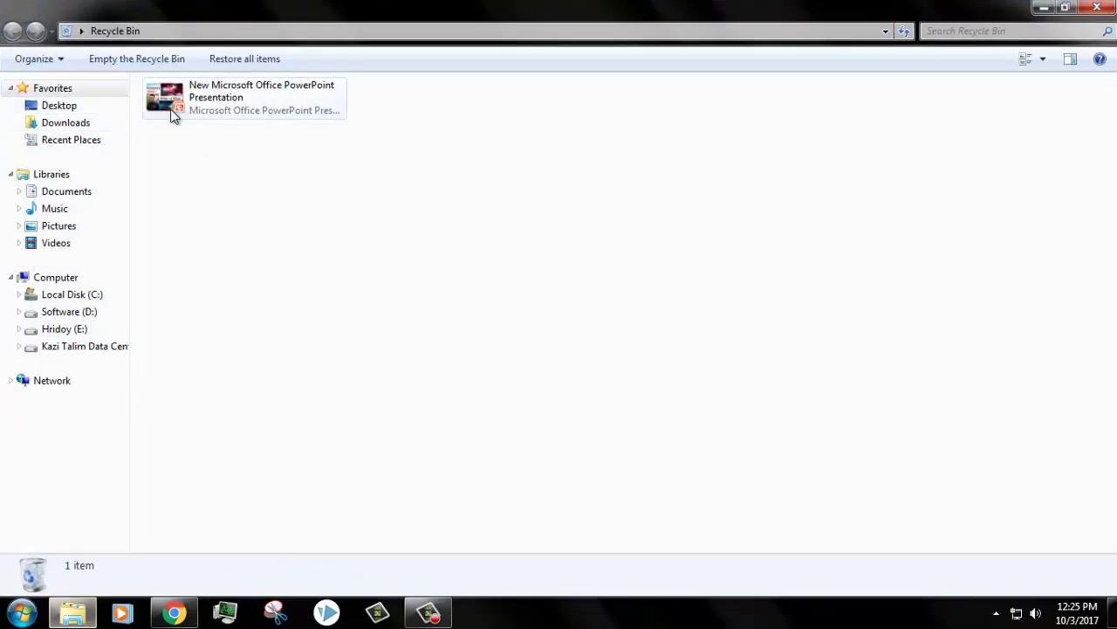
click(179, 94)
right_click(179, 94)
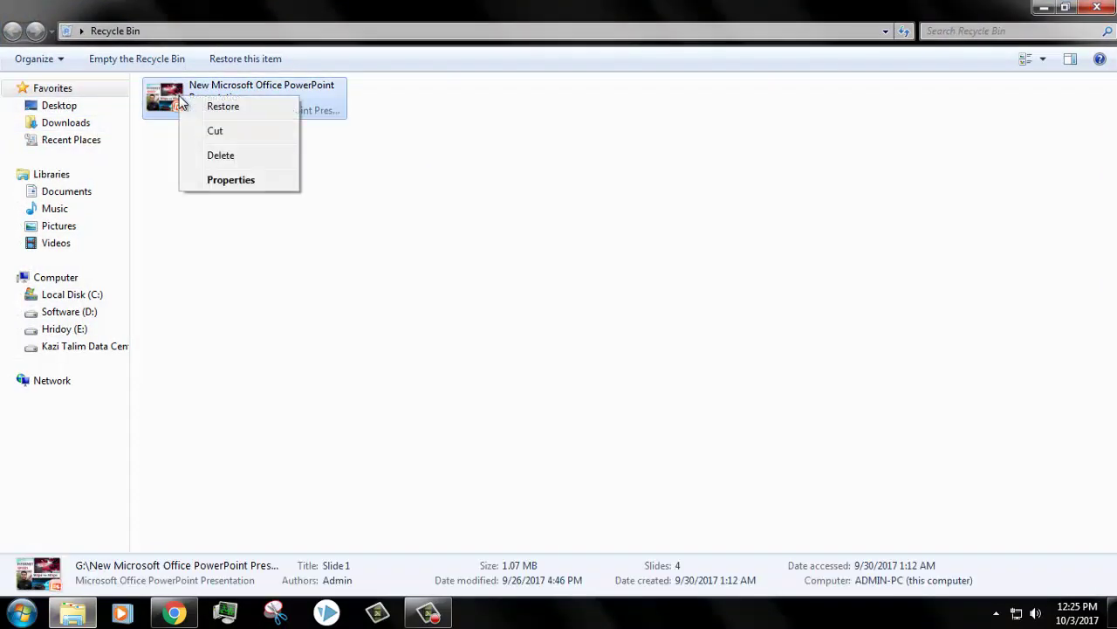
click(220, 155)
click(626, 362)
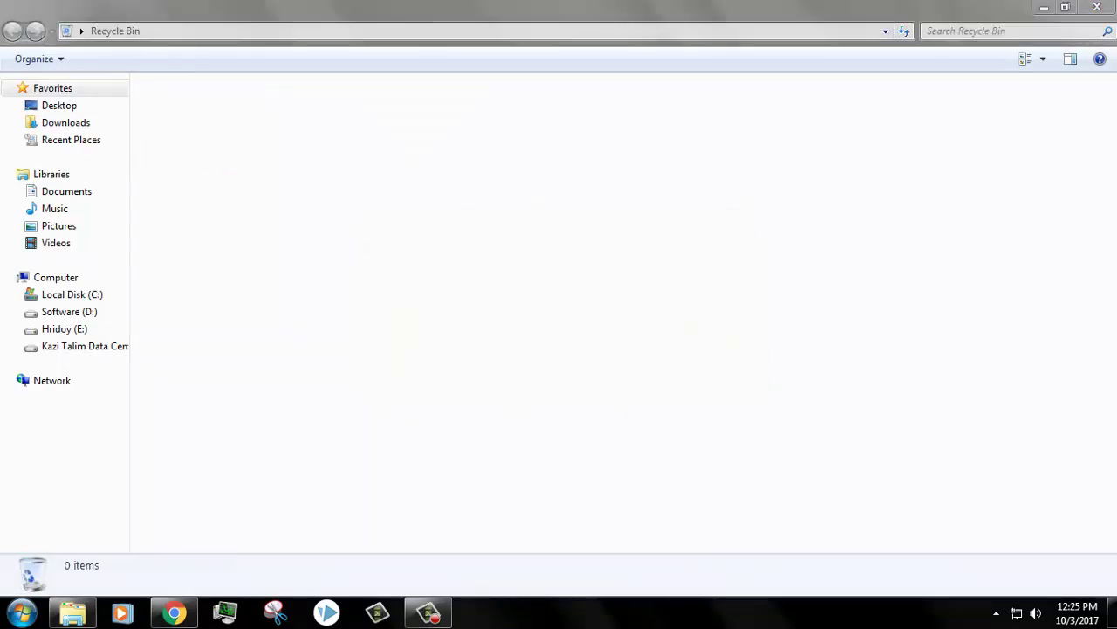
click(1098, 7)
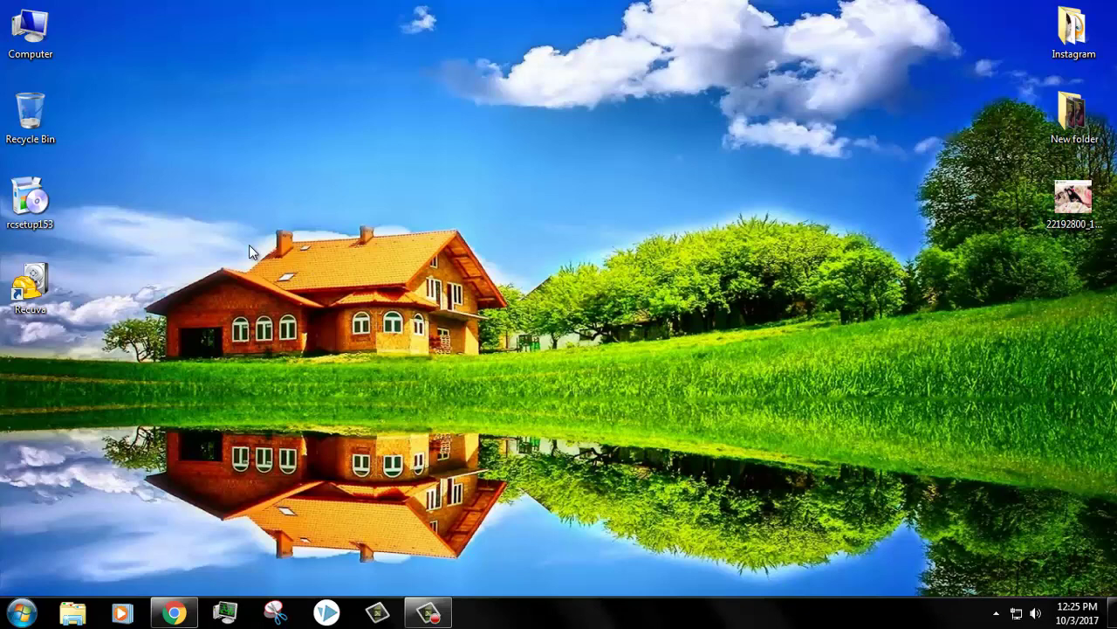
- Launch Recuva from the desktop and set the wizard's file type to Documents
double_click(26, 288)
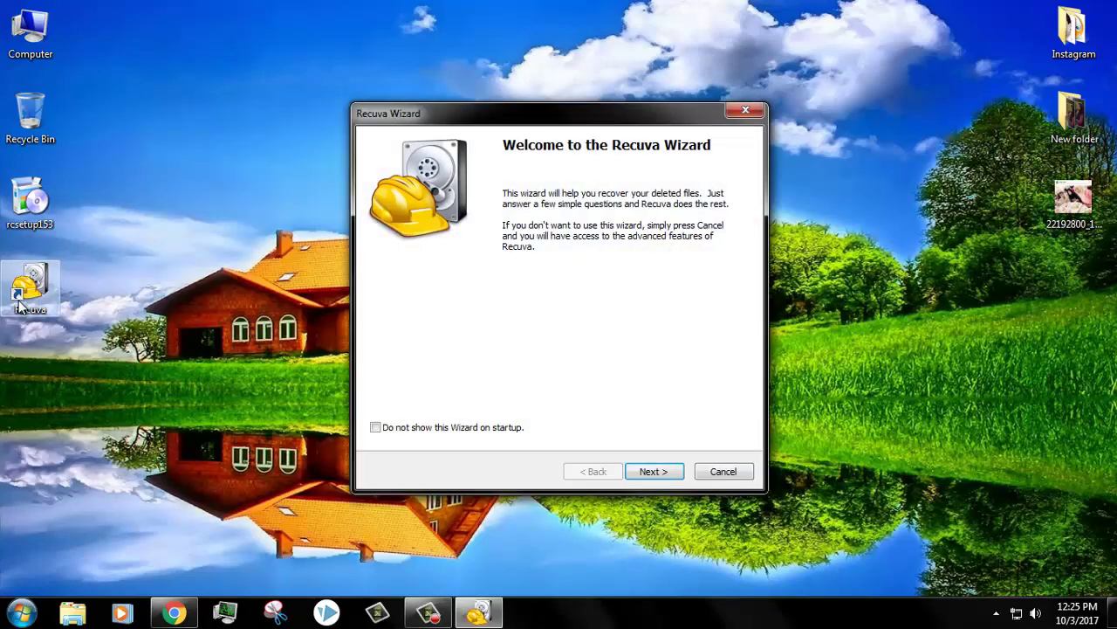
click(653, 471)
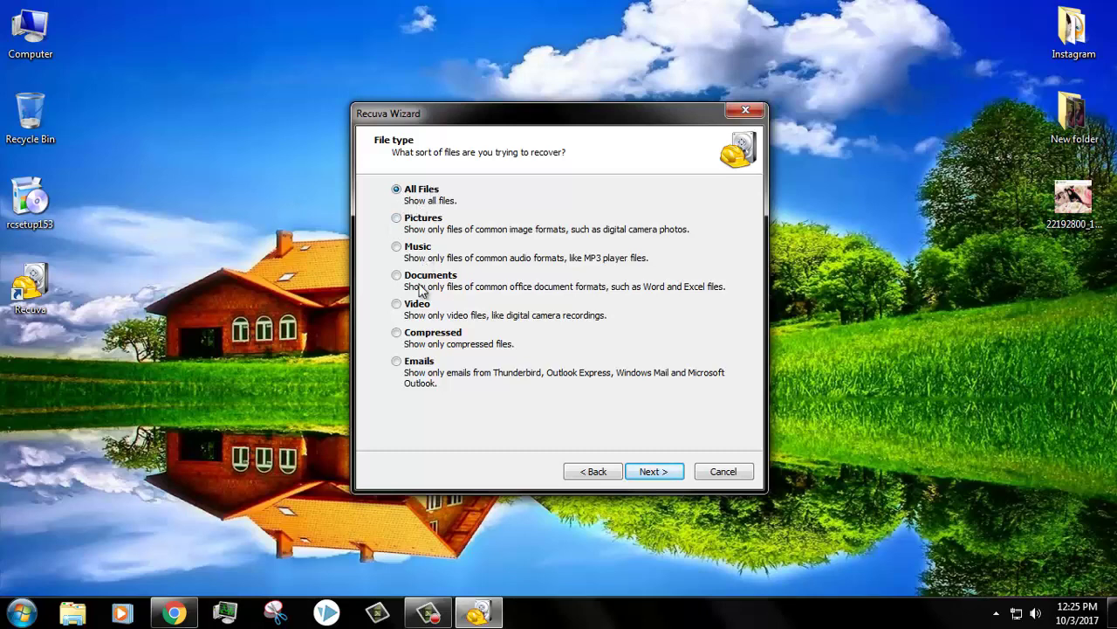
click(397, 276)
click(649, 471)
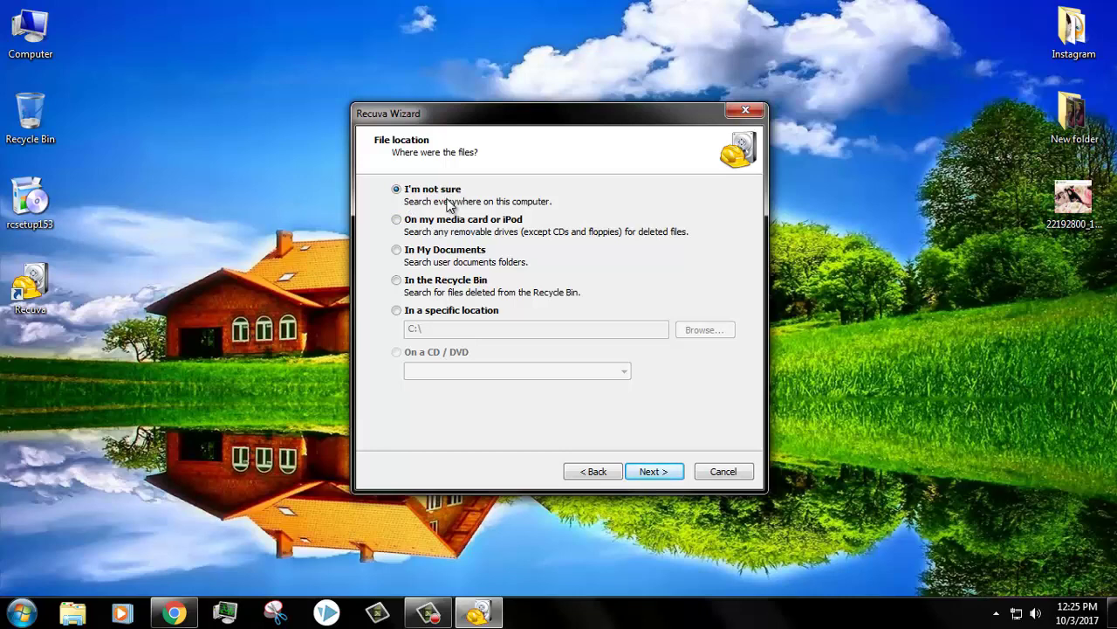
- Set the search location to the specific location G:\ and start the scan without Deep Scan
click(398, 310)
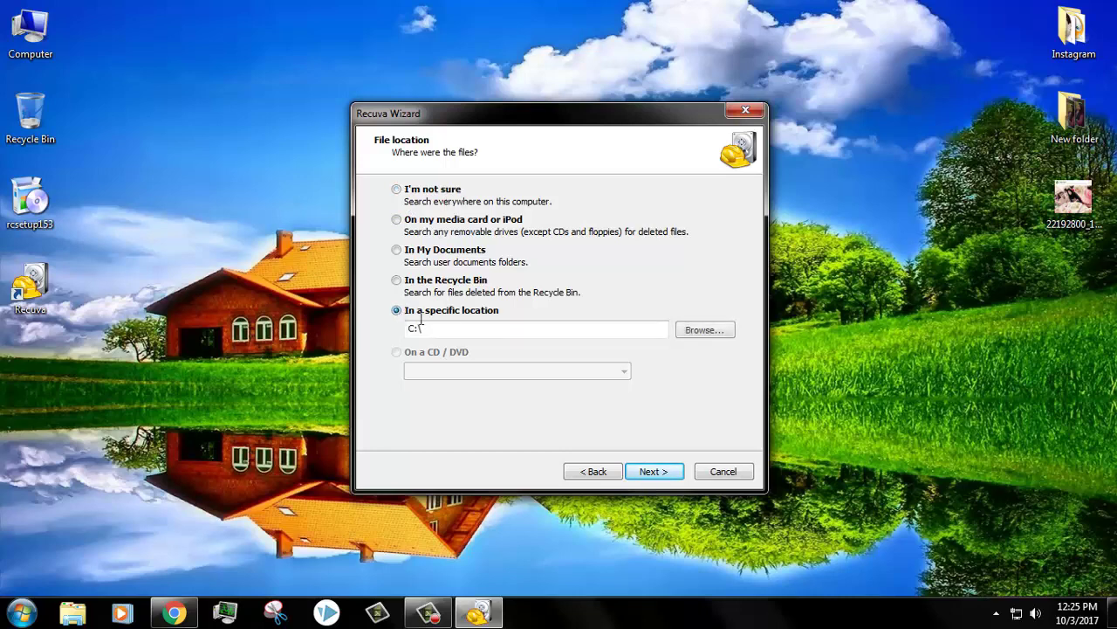
click(703, 330)
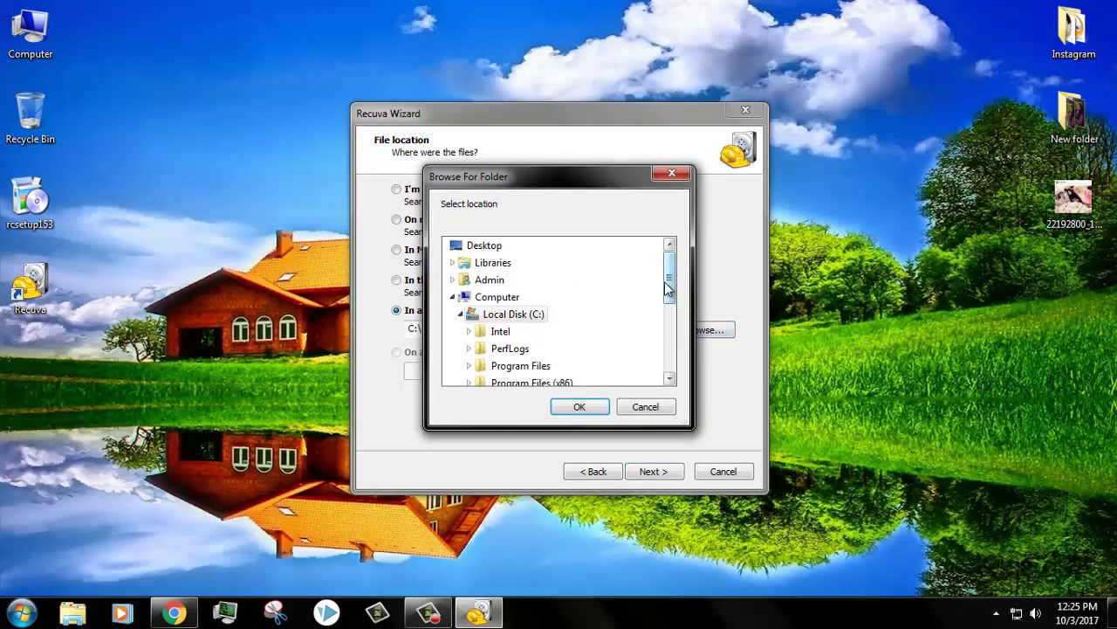
scroll(670, 347, down, 3)
scroll(670, 348, down, 1)
click(559, 316)
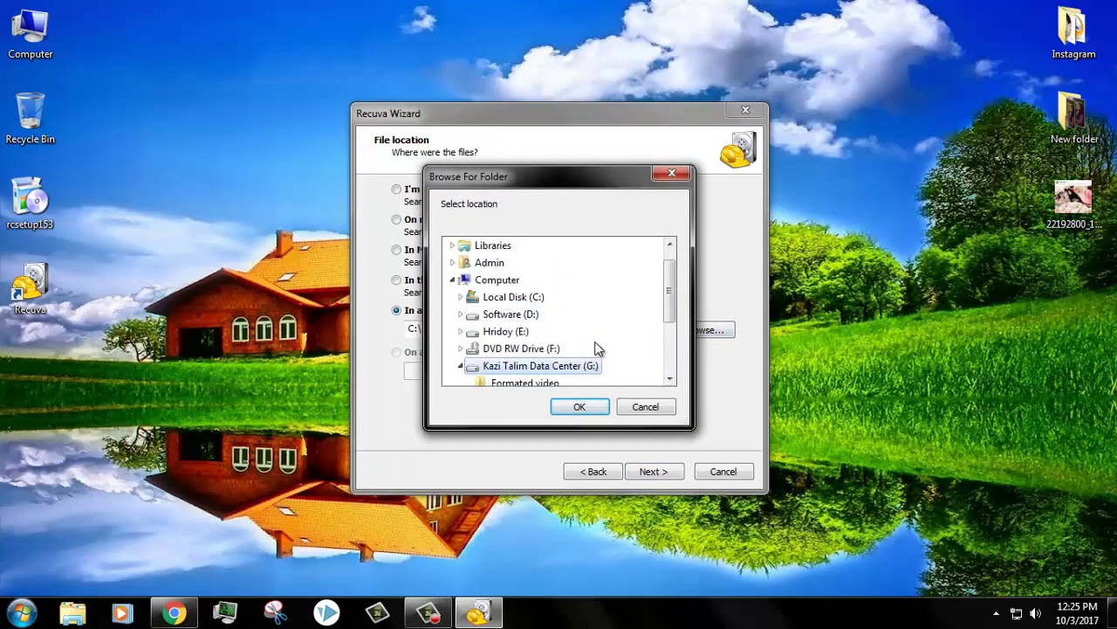
click(582, 407)
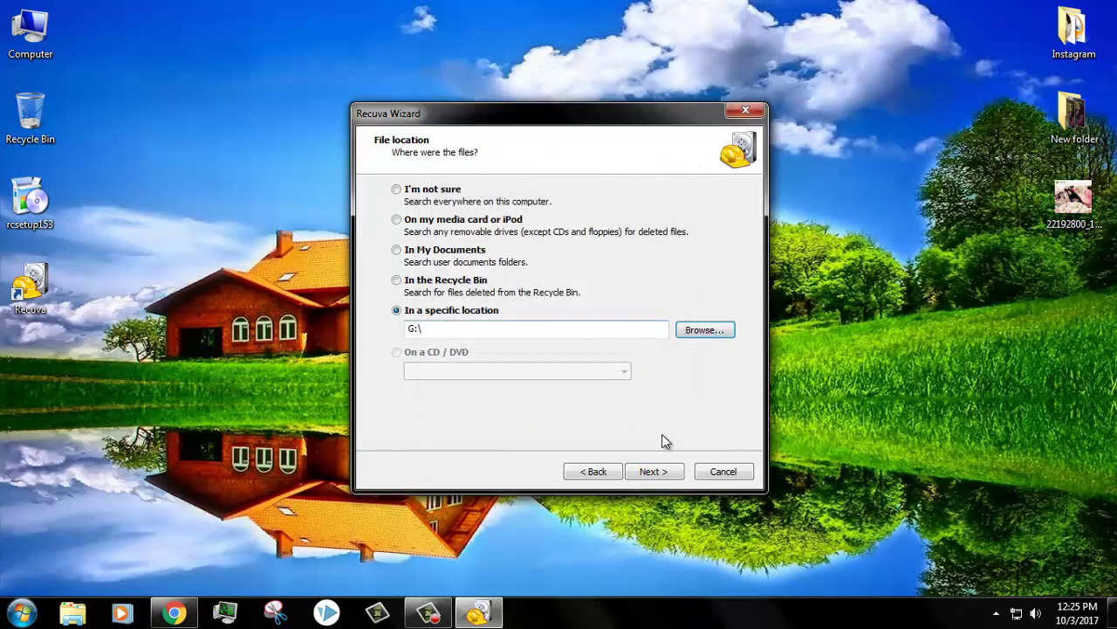
click(650, 474)
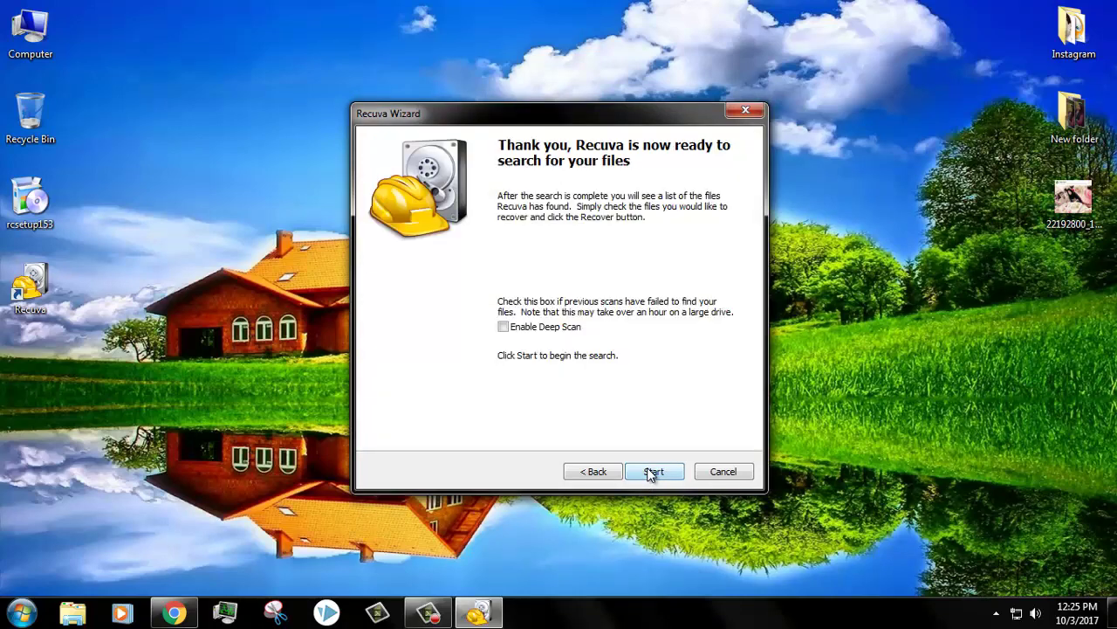
click(656, 471)
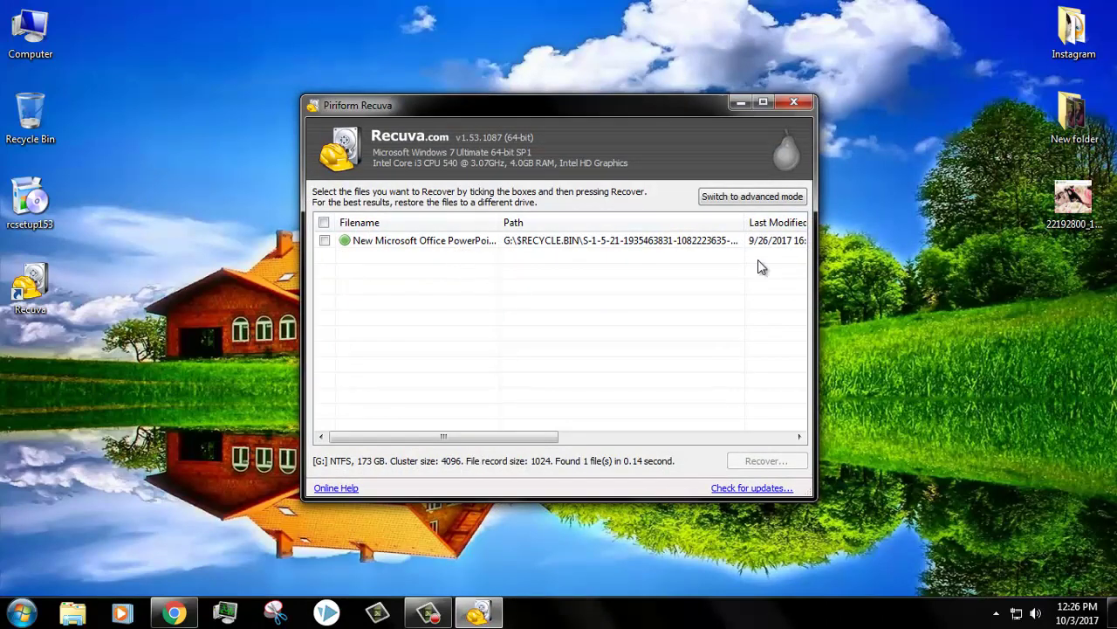
- Maximize the Recuva results window, mark the deleted PowerPoint presentation and start its recovery
click(762, 104)
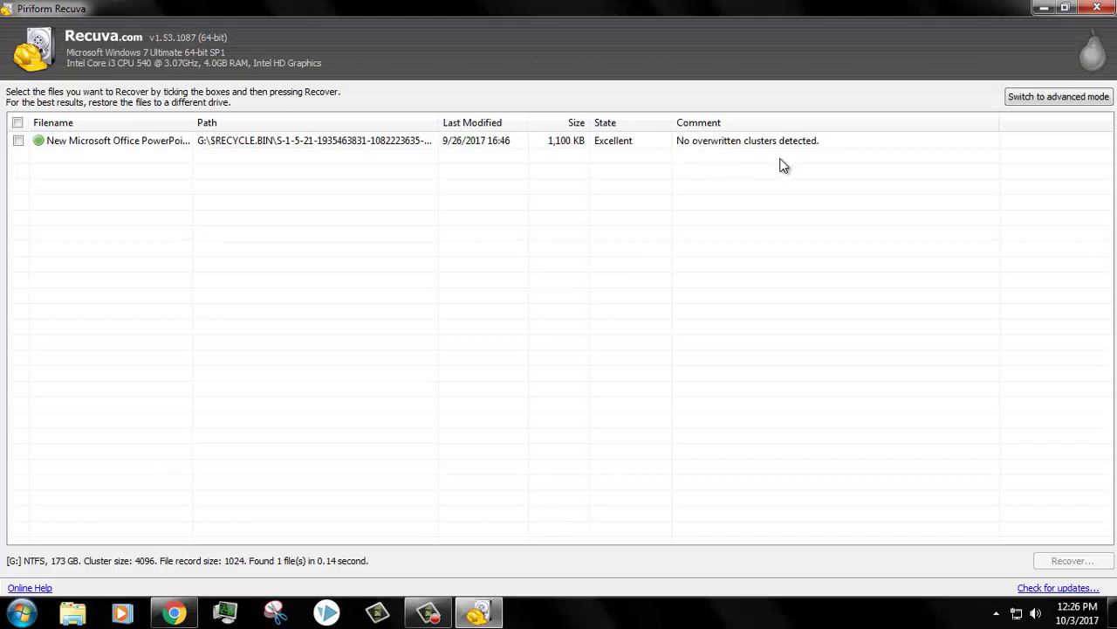
click(18, 141)
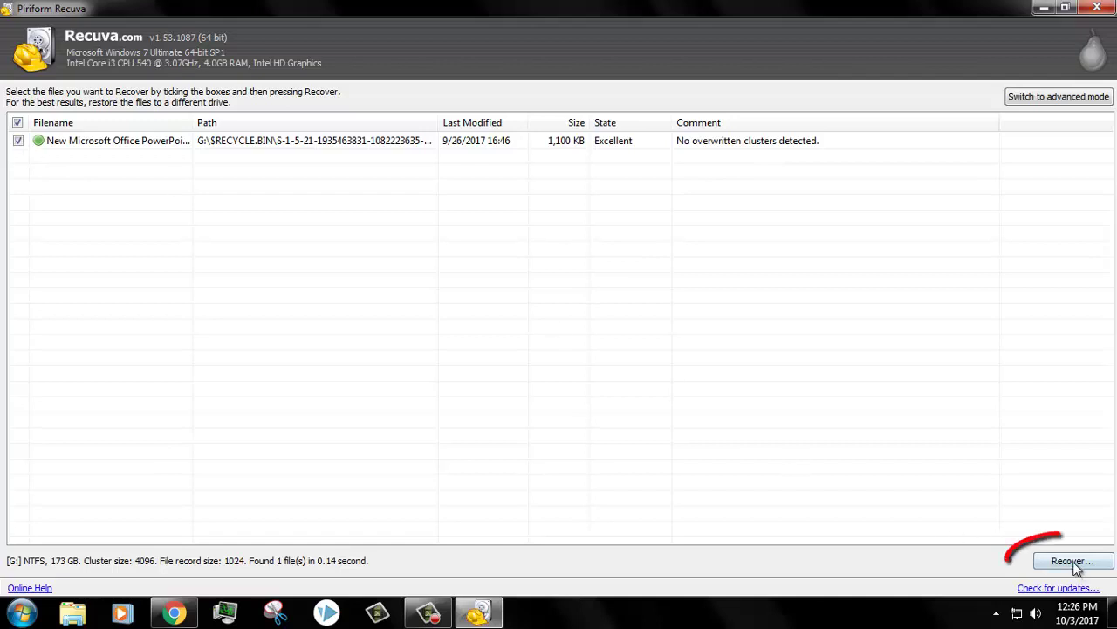
click(1074, 561)
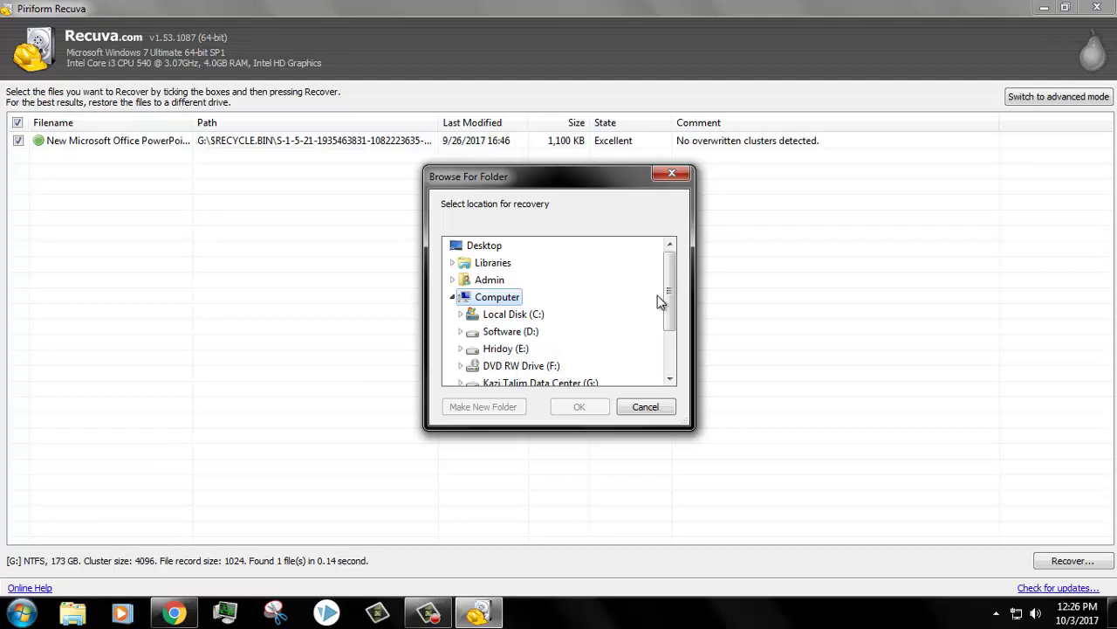
scroll(673, 305, down, 1)
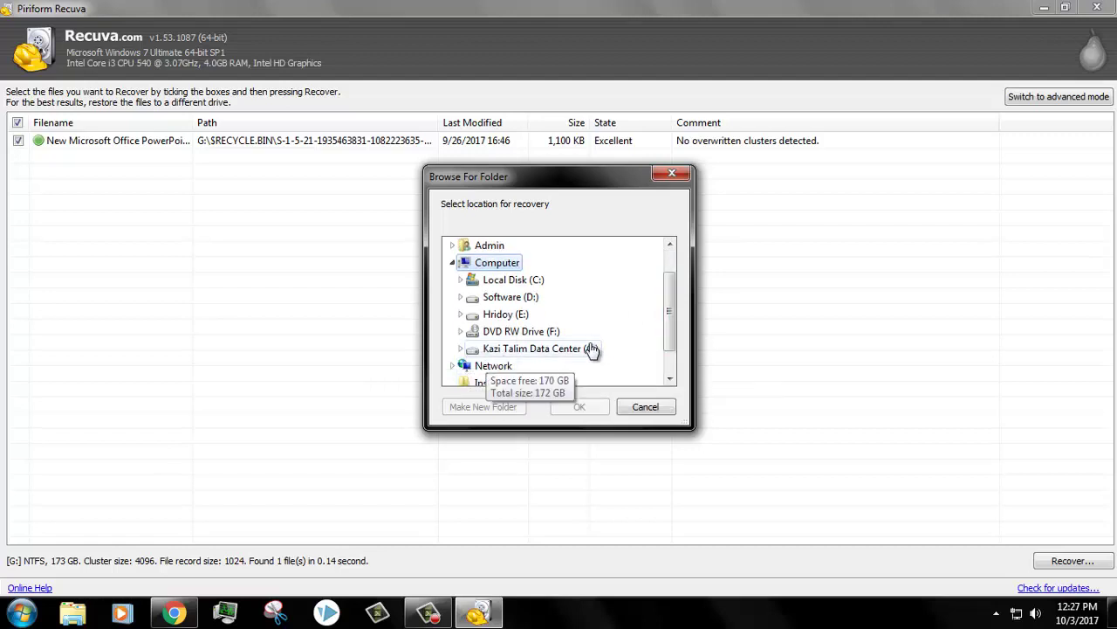
click(534, 353)
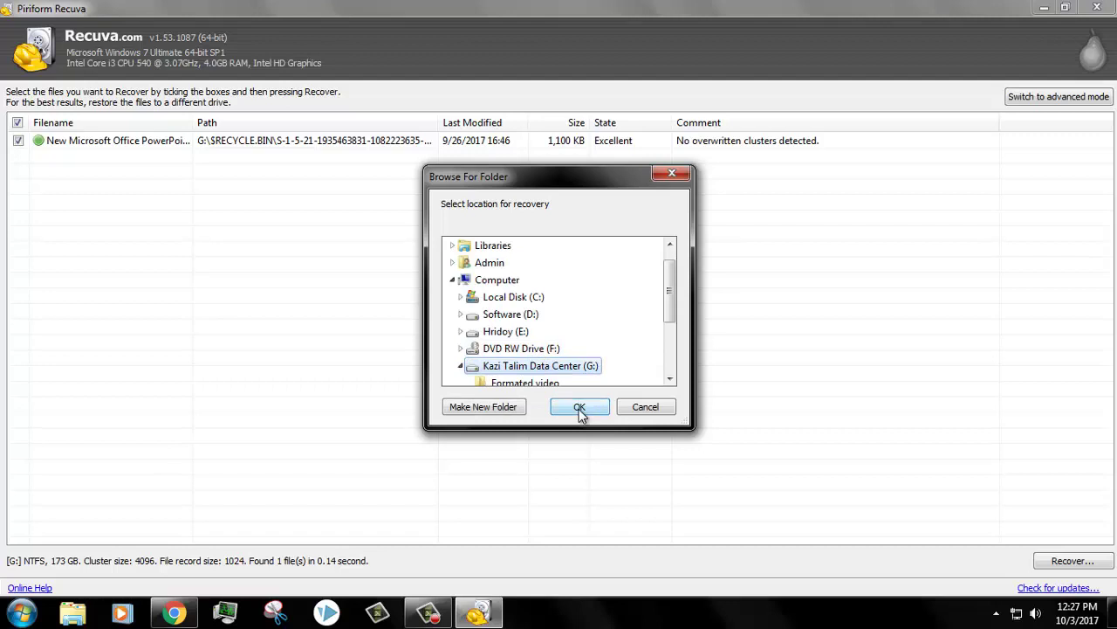
click(580, 408)
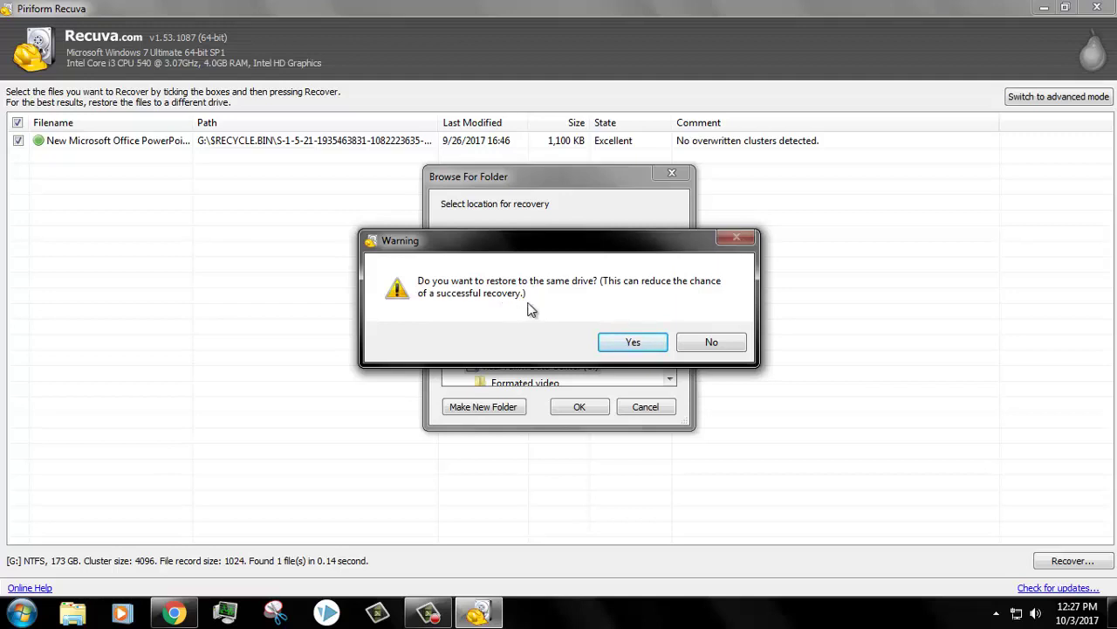
click(709, 342)
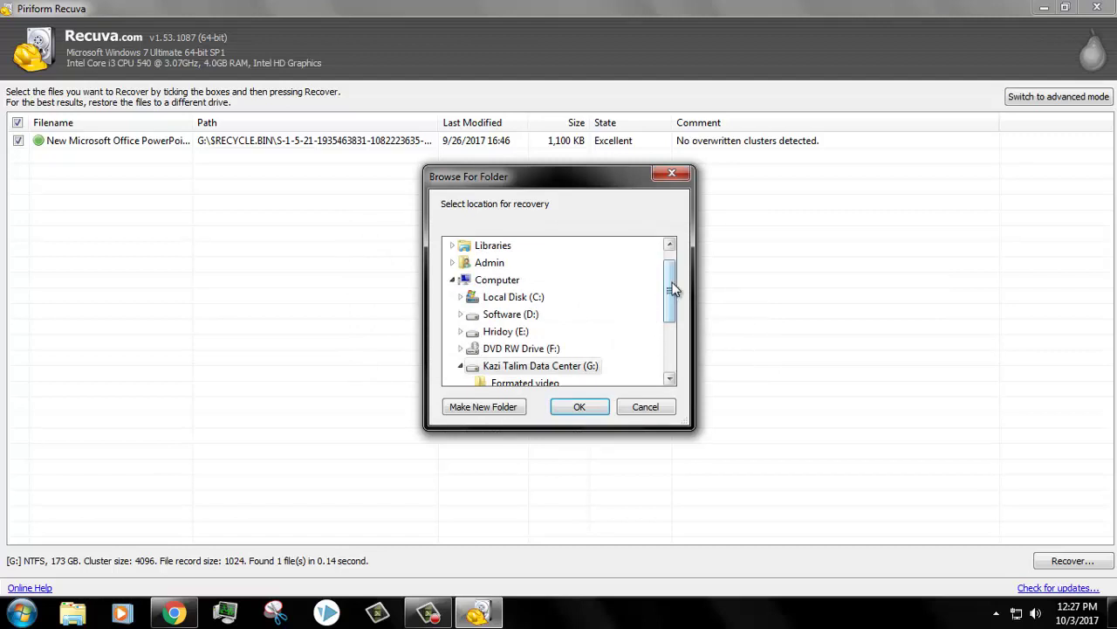
- Choose the Desktop as the recovery location, recover the presentation there and close Recuva
scroll(668, 288, up, 1)
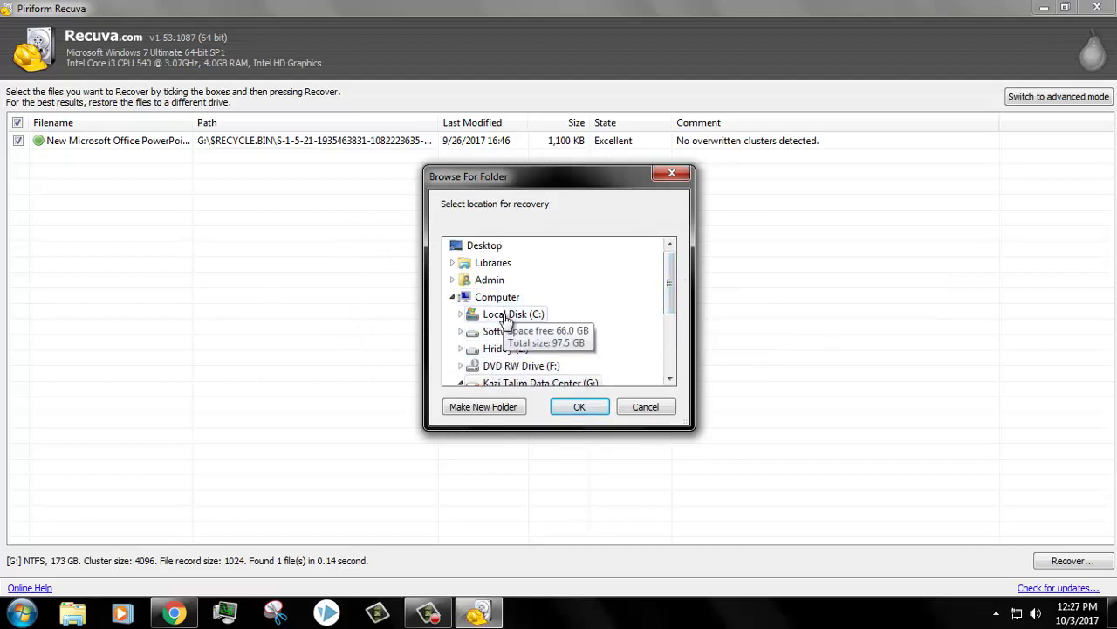
click(487, 247)
click(583, 408)
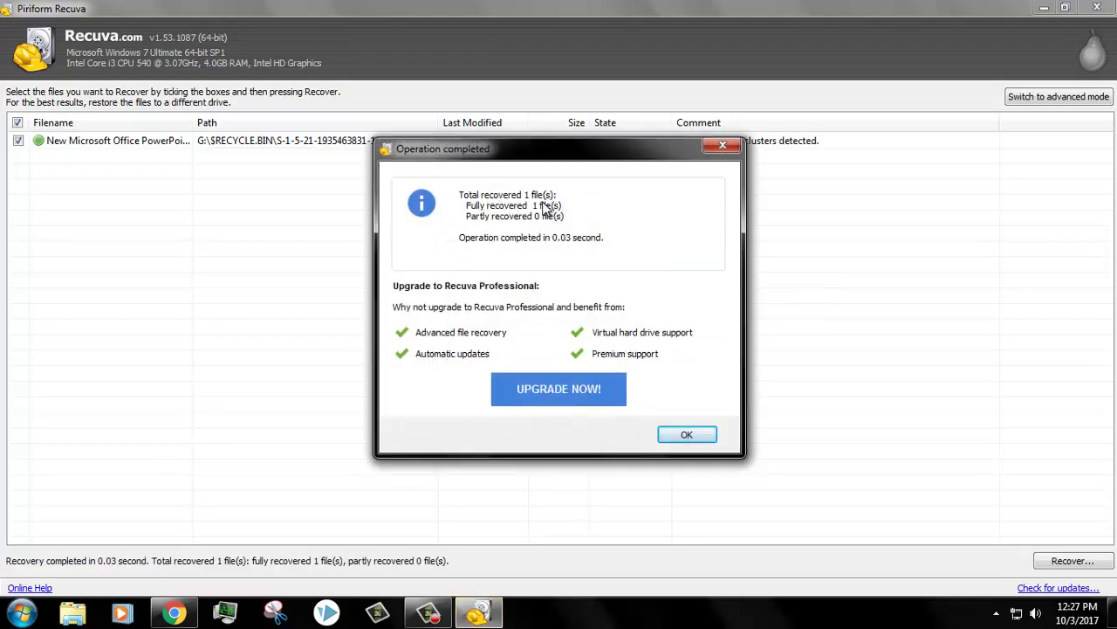
click(688, 435)
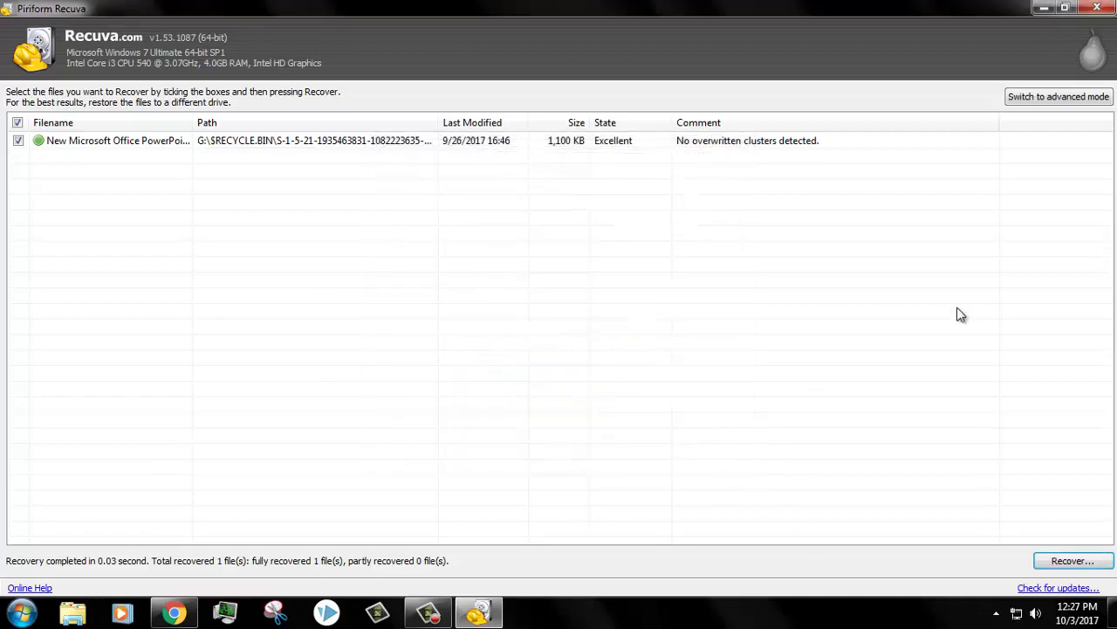
click(1097, 8)
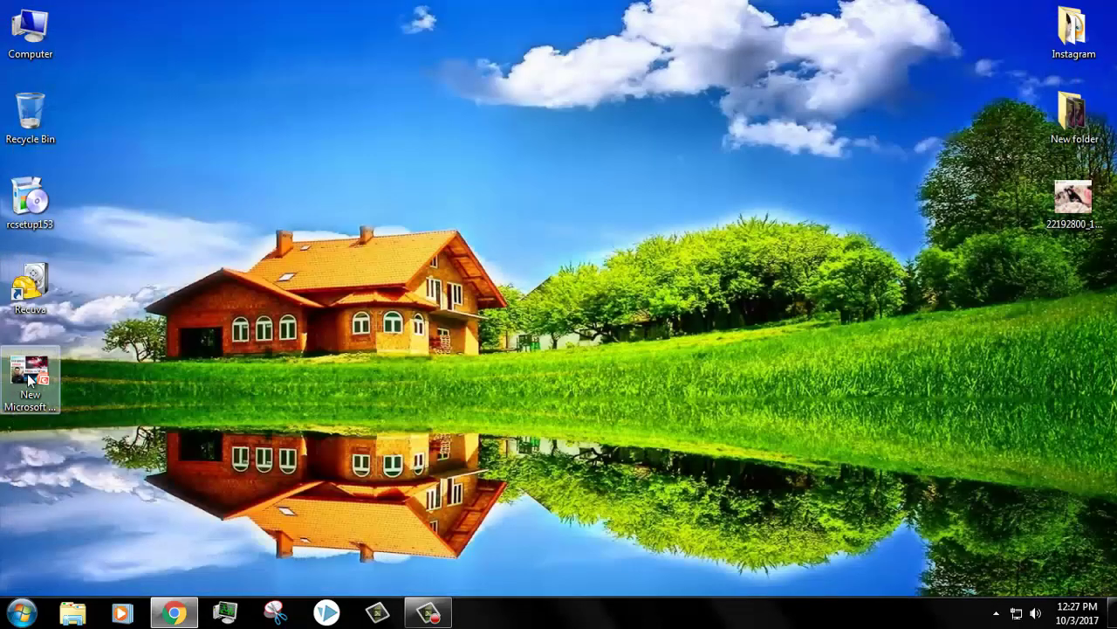